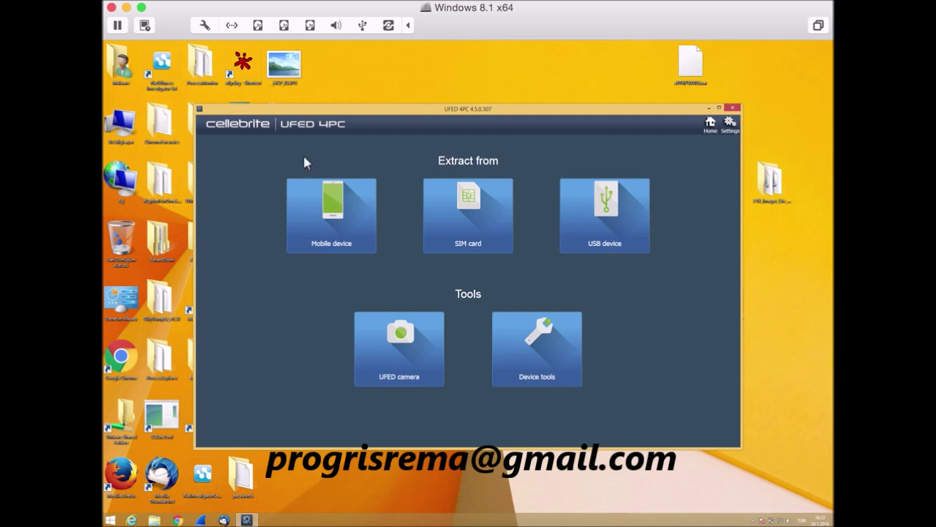
Search mobile devices for gt-i9300, choose the Samsung GSM GT-I9300 Galaxy S III, and select Physical Extraction in Boot Loader (Recommended) mode
left_click(332, 205)
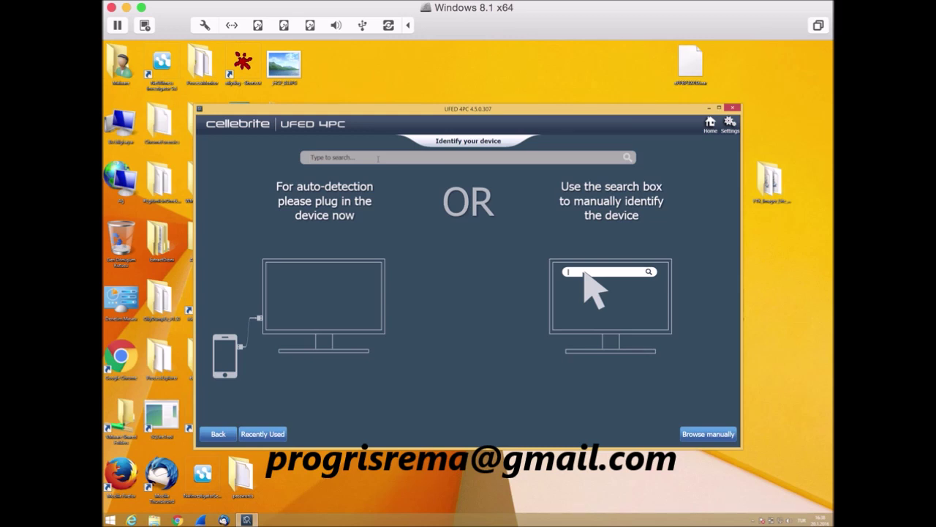
type("gt-i9300")
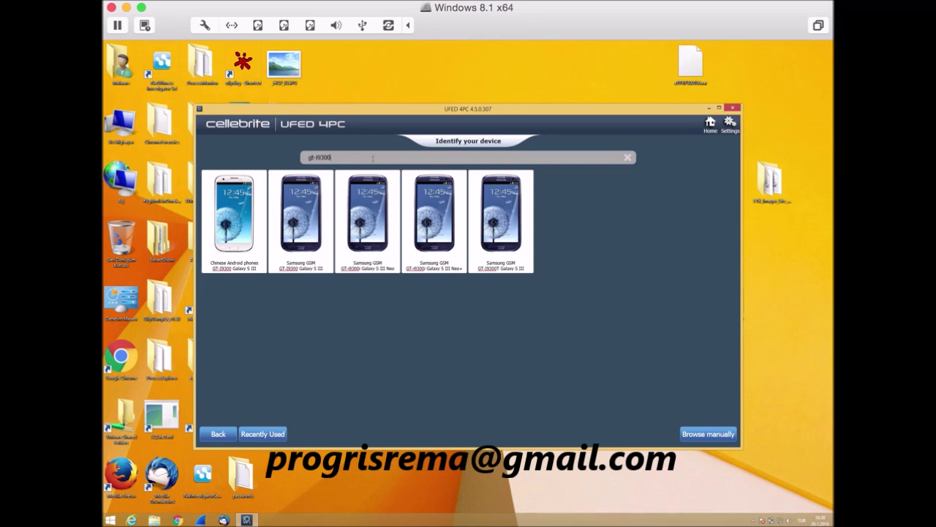
left_click(302, 203)
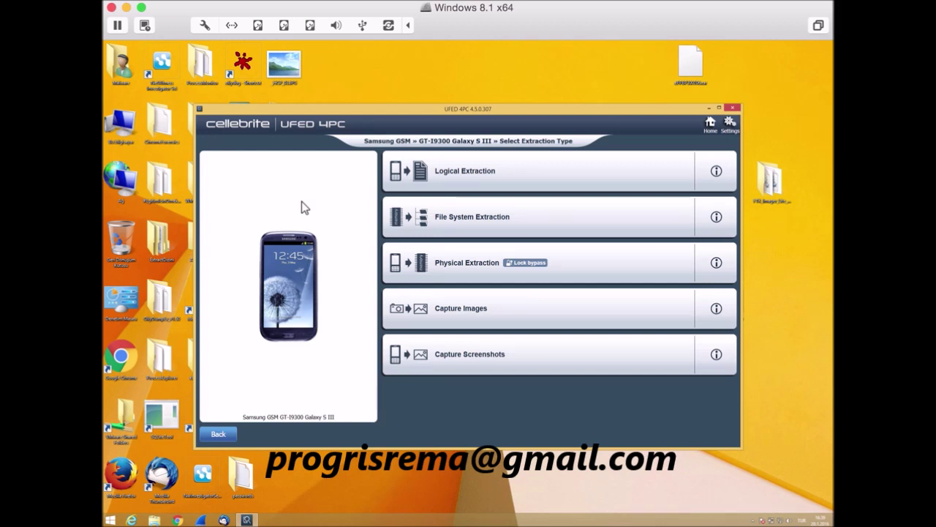
left_click(591, 278)
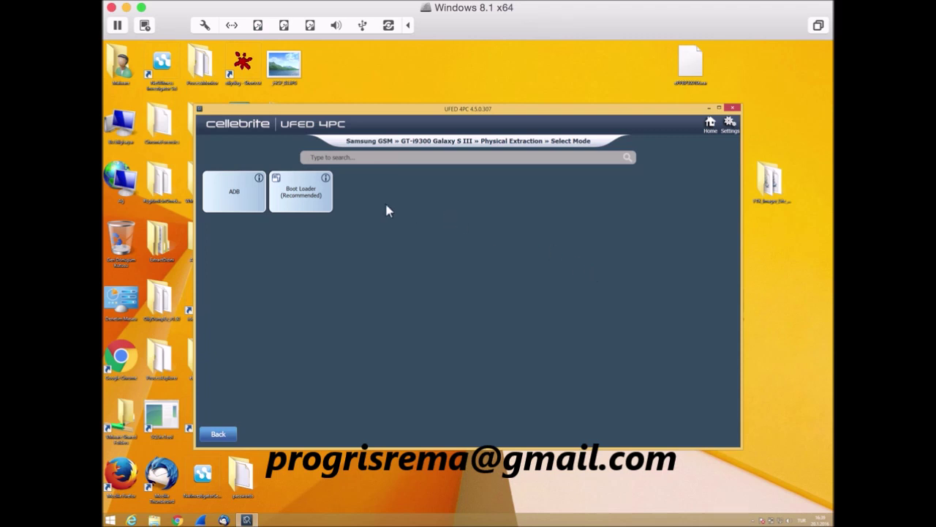
left_click(306, 209)
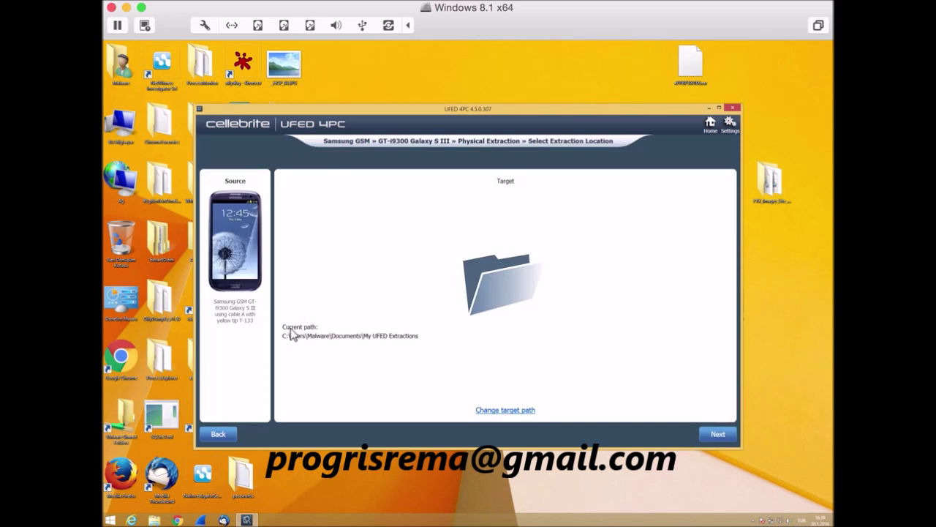
Set the extraction's target path to the SamsungS3Dump folder on the Shared Folders (Z:) drive and proceed to the device connection stage
left_click(497, 409)
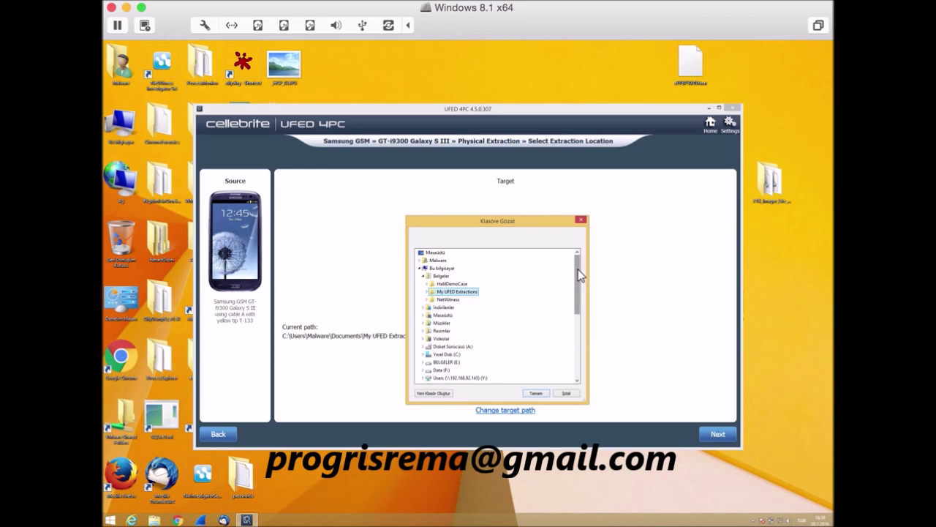
left_click_drag(578, 270, 576, 329)
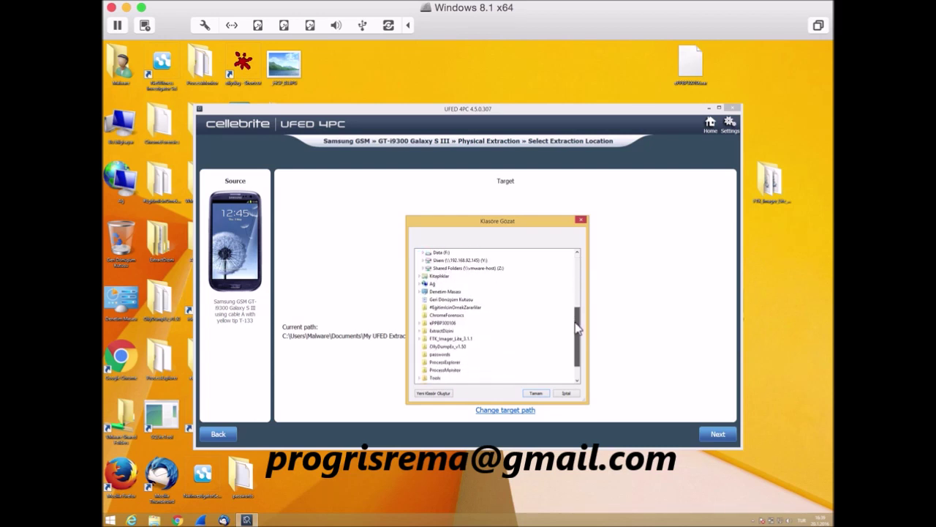
left_click(425, 269)
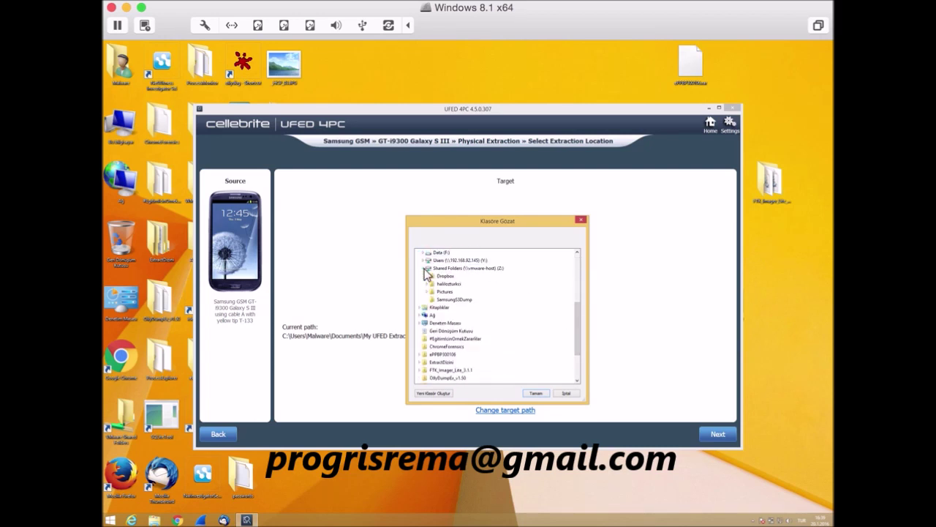
left_click(464, 307)
left_click(537, 395)
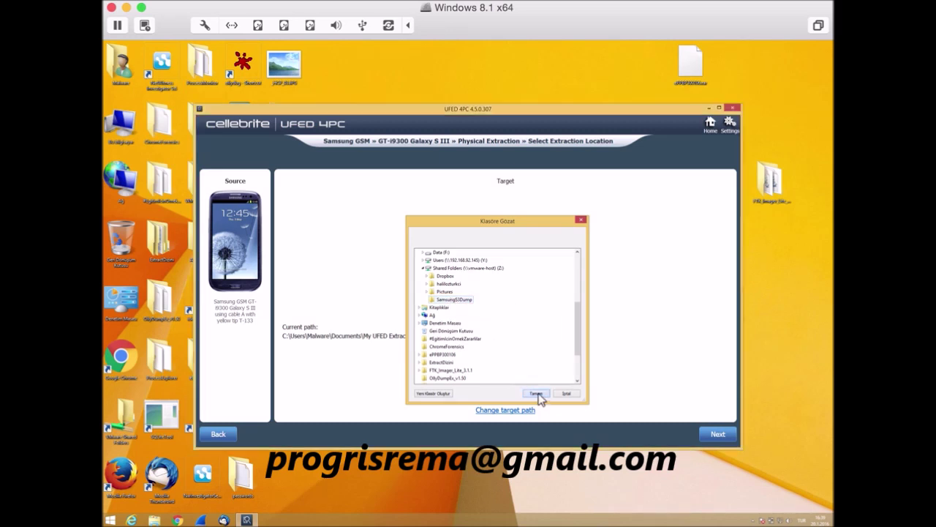
left_click(717, 434)
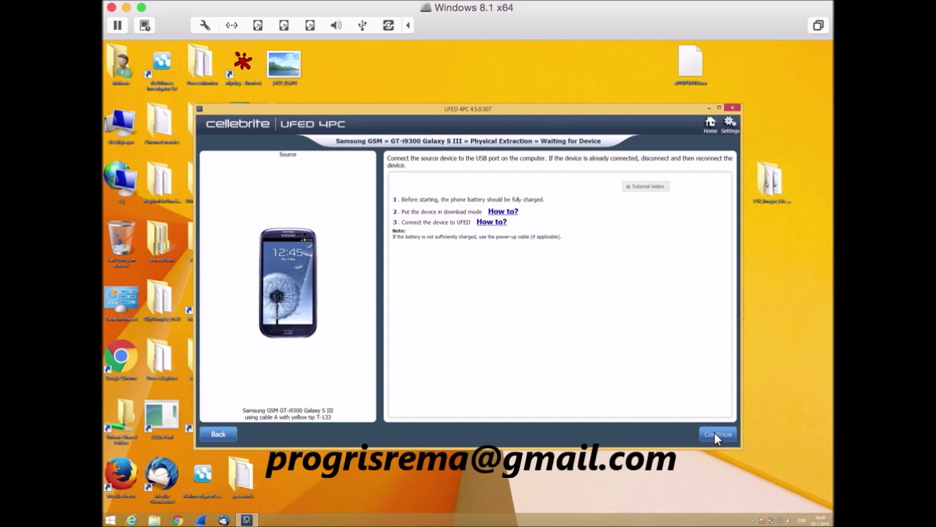
Connect the Samsung Gadget Serial device to Windows and start the physical extraction
left_click(640, 191)
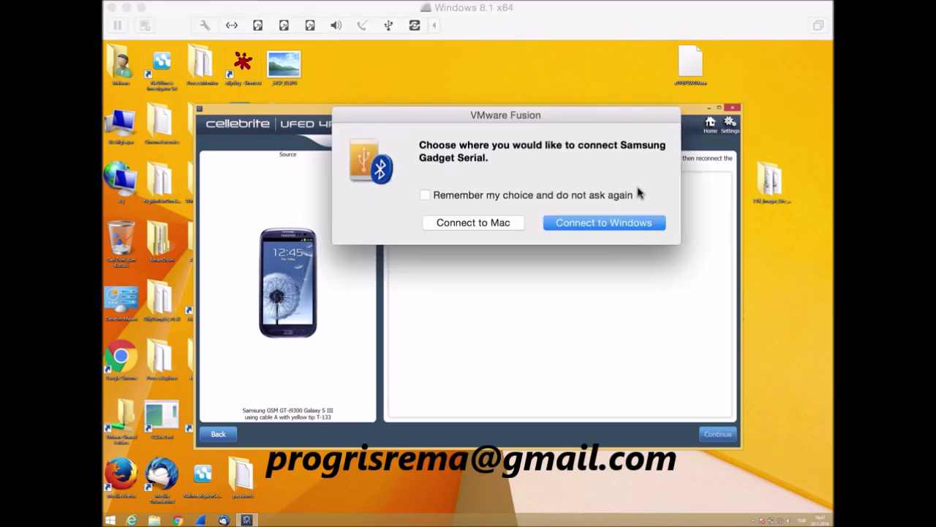
left_click(620, 221)
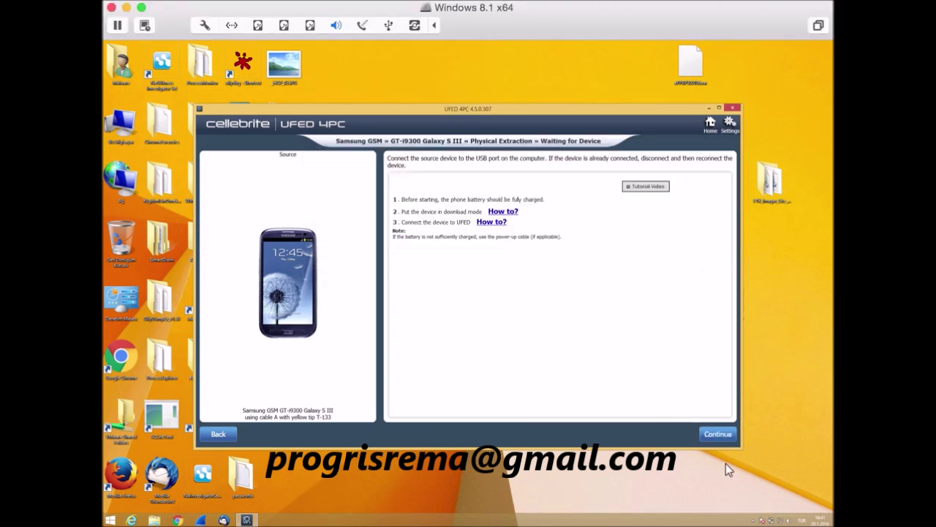
left_click(719, 438)
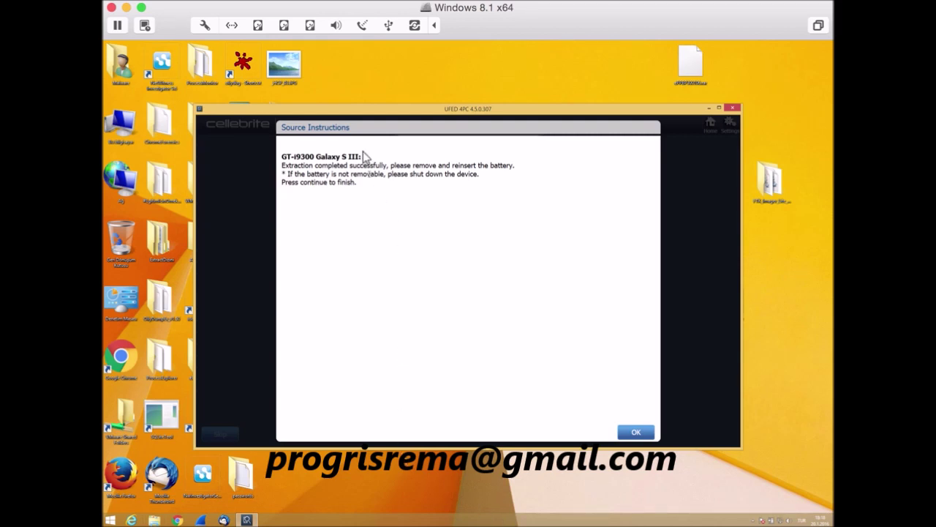
Acknowledge the source instructions and show the completed extraction in its folder
left_click(636, 433)
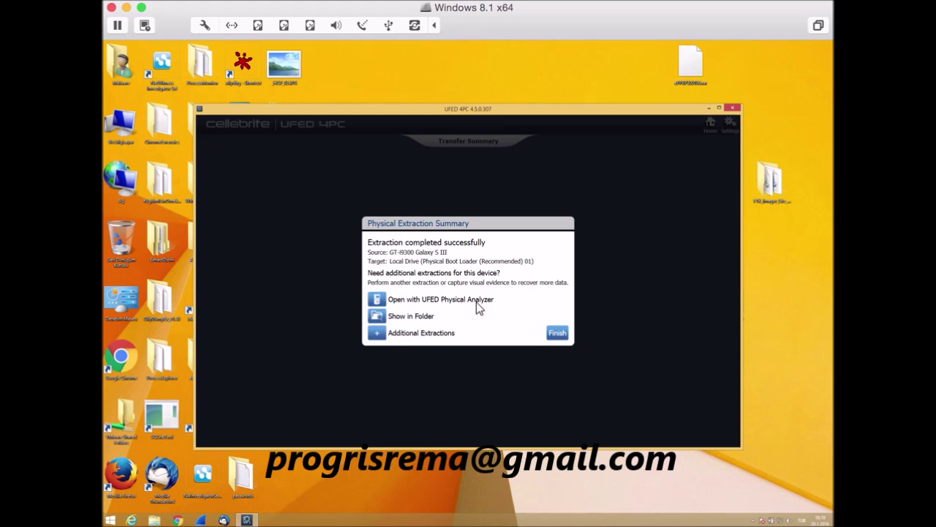
left_click(380, 321)
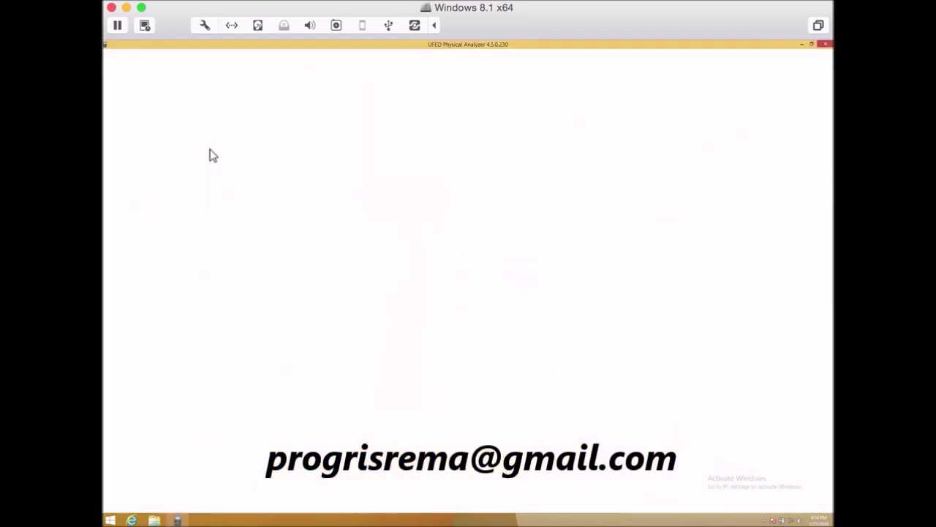
In UFED Physical Analyzer, dismiss the new version notice and open the EvidenceCollection file from the Samsung GSM GT-i9300 extraction folder
left_click(109, 58)
left_click(108, 53)
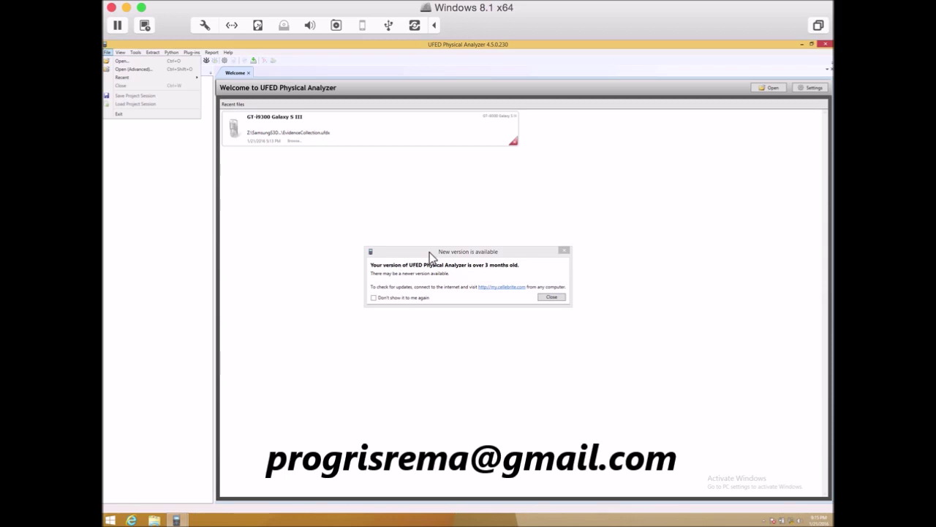
left_click(553, 299)
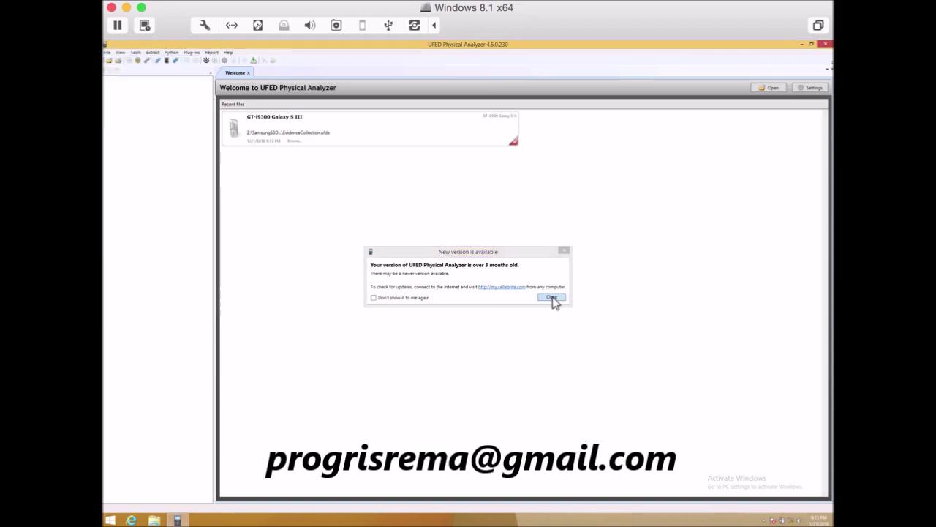
left_click(107, 53)
left_click(117, 63)
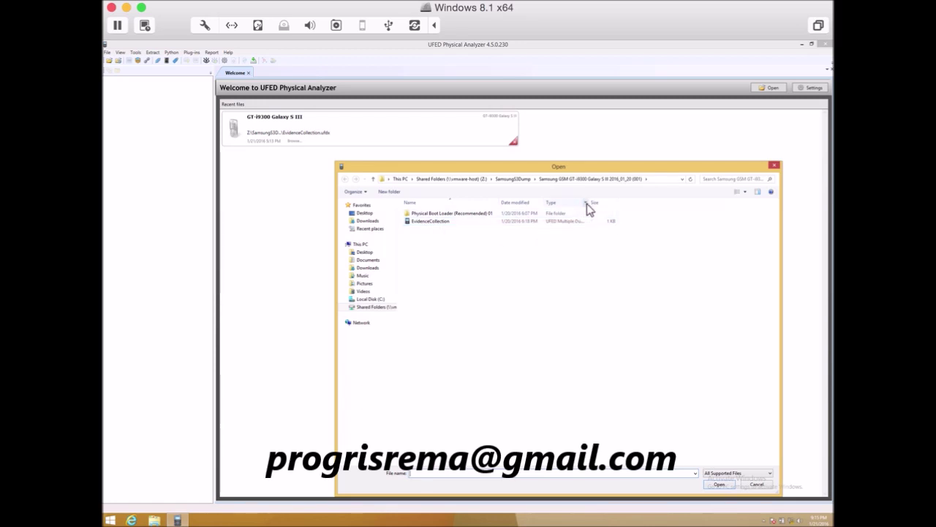
left_click(448, 223)
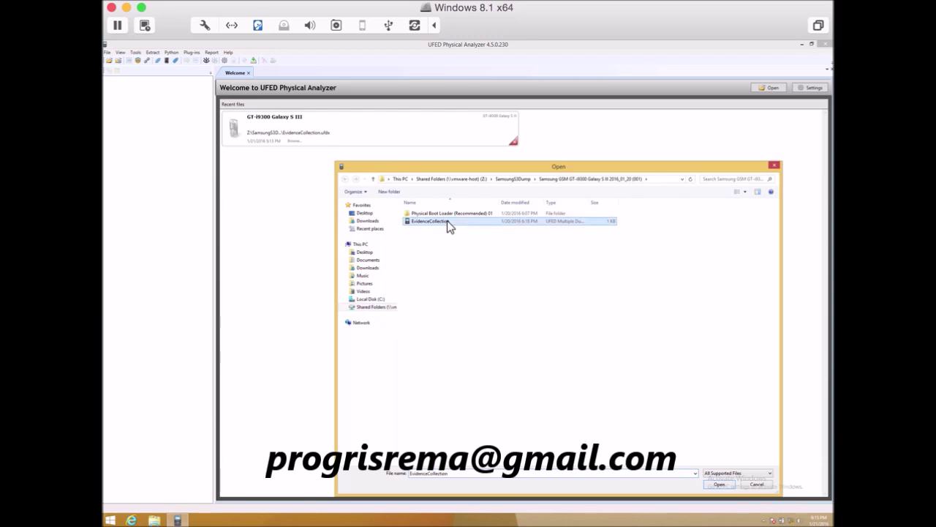
double_click(448, 223)
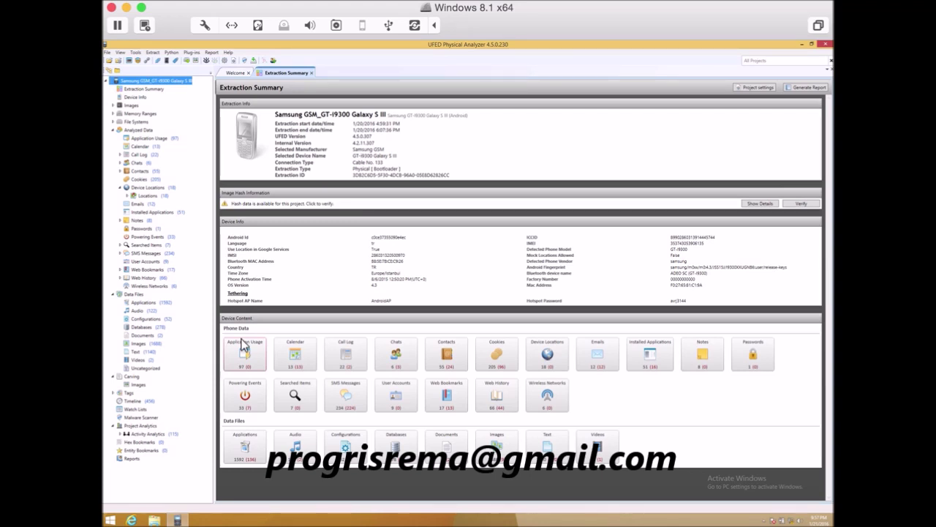
List the extracted Telegram chats and open the first chat's conversation in its own view
left_click(121, 163)
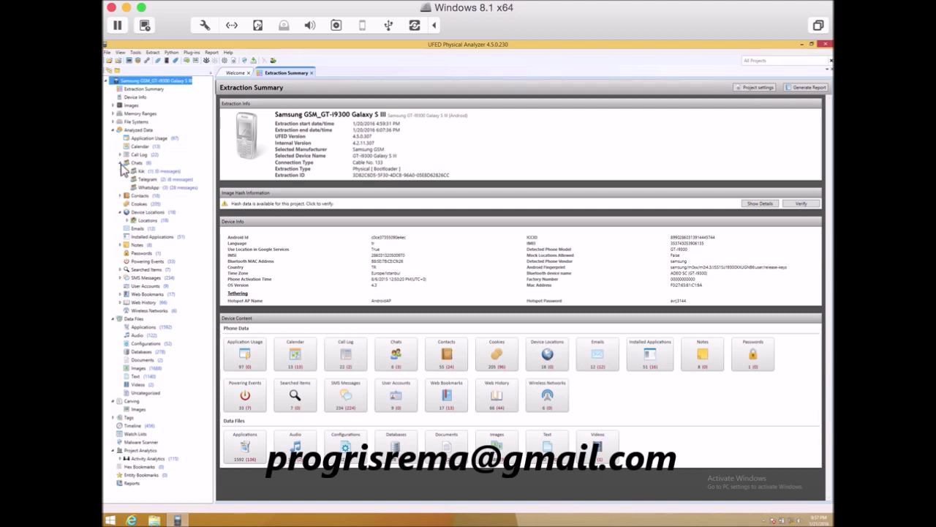
left_click(154, 181)
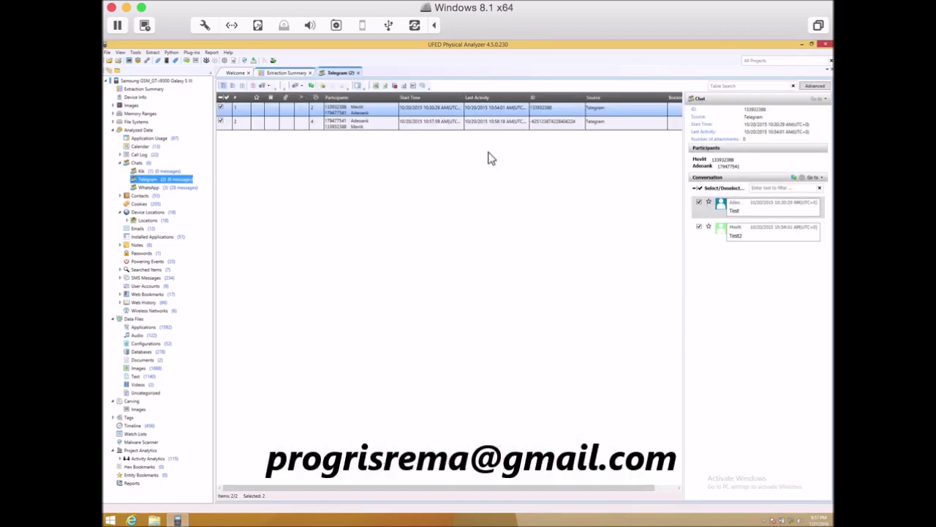
left_click(359, 111)
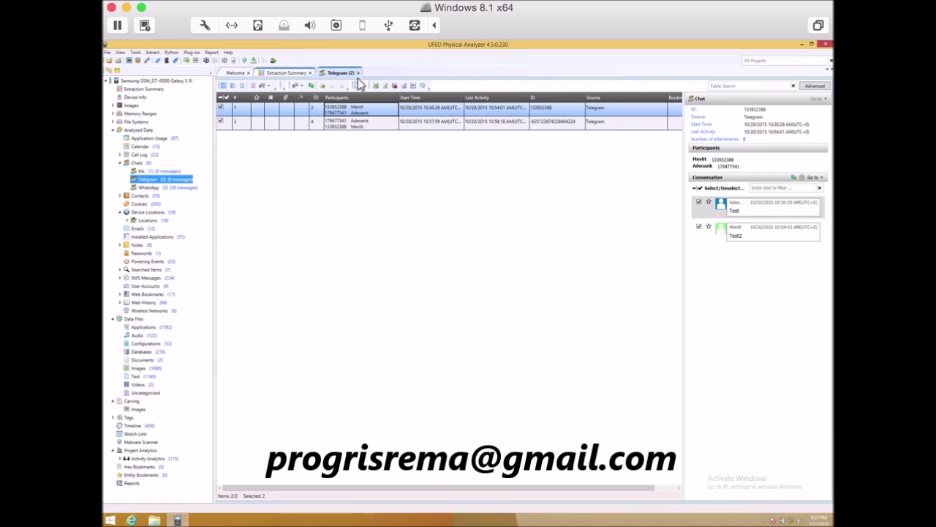
left_click(795, 181)
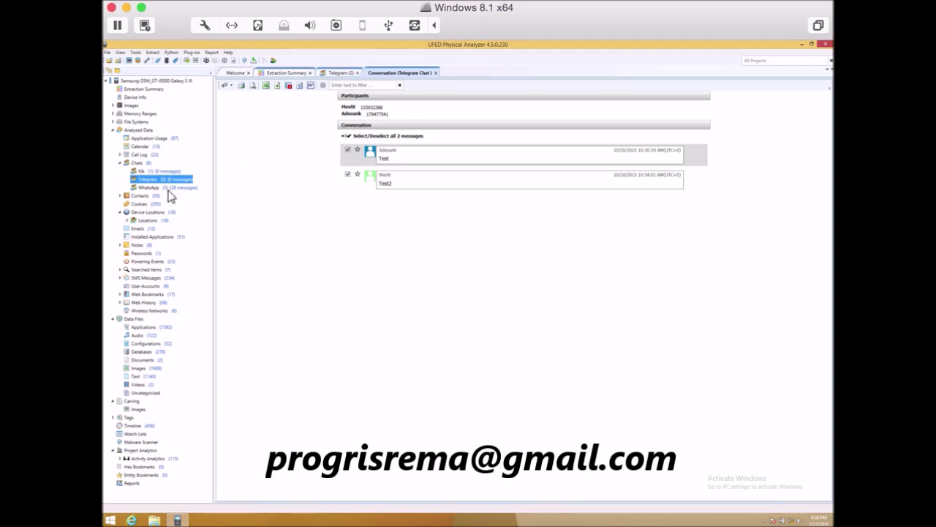
List the extracted WhatsApp chats and read through the third chat's full conversation
left_click(167, 188)
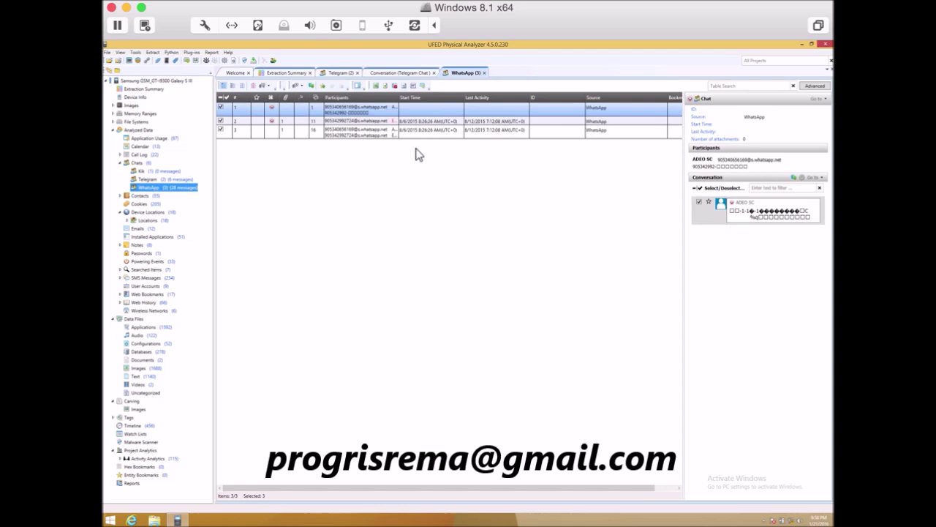
left_click(431, 132)
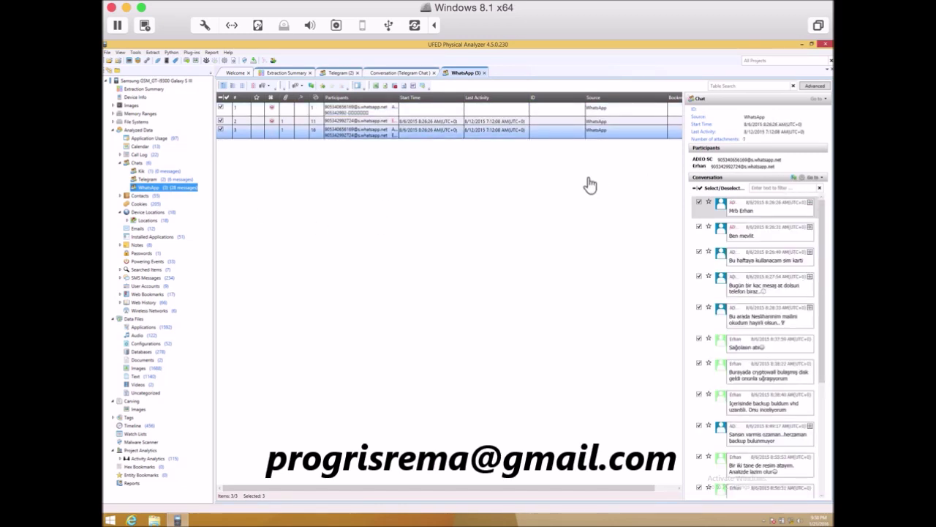
mouse_move(707, 188)
left_mouse_down()
mouse_move(704, 288)
mouse_move(707, 199)
left_mouse_up()
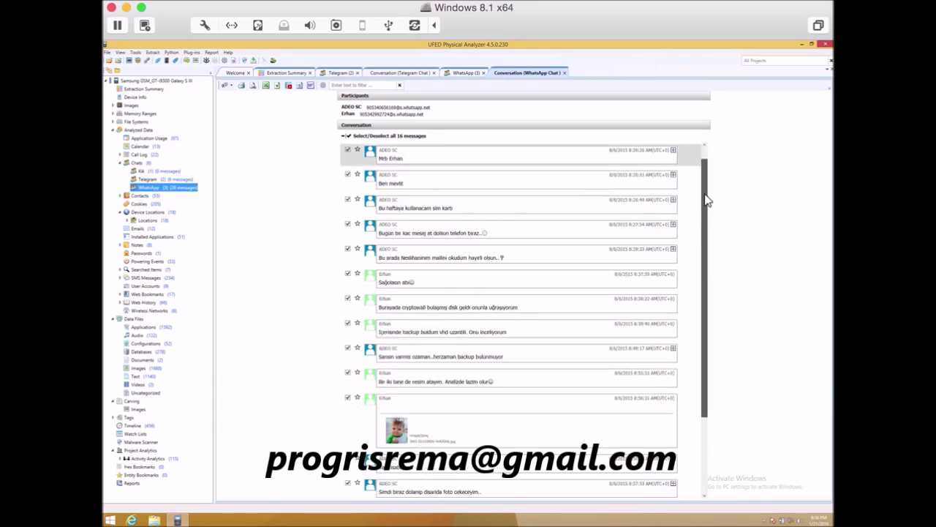
Review the incoming and outgoing call logs and view the details of the second outgoing call
left_click(120, 154)
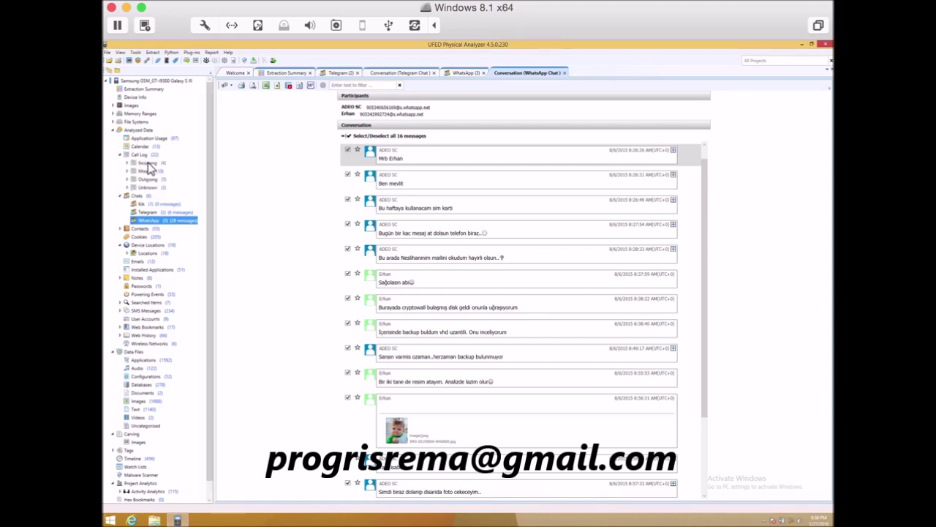
left_click(146, 163)
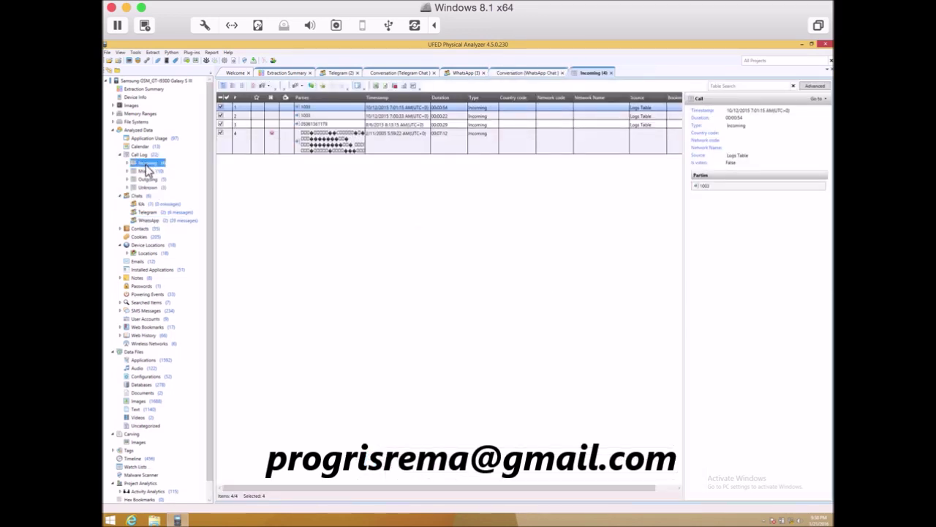
left_click(146, 179)
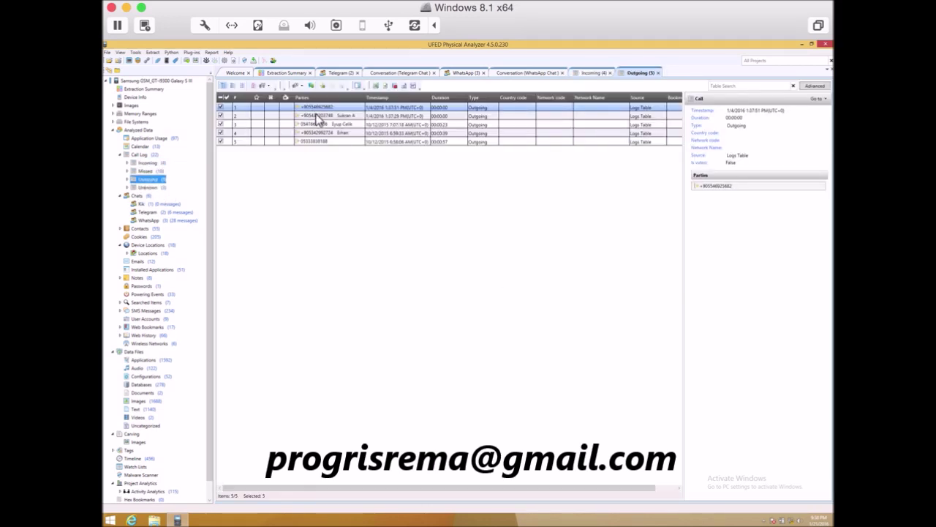
left_click(316, 117)
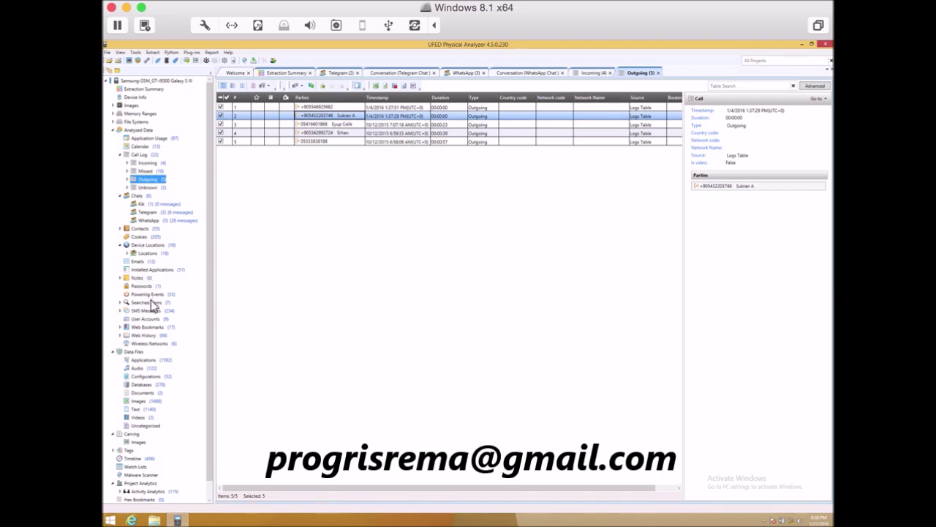
Open the SMS inbox under Analyzed Data and look through the received messages
left_click(120, 310)
left_click(144, 321)
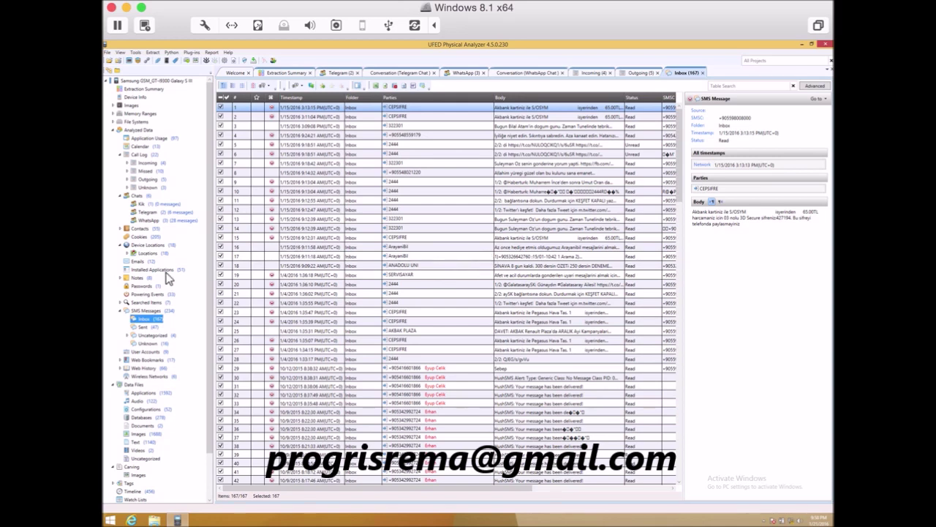
left_click(154, 270)
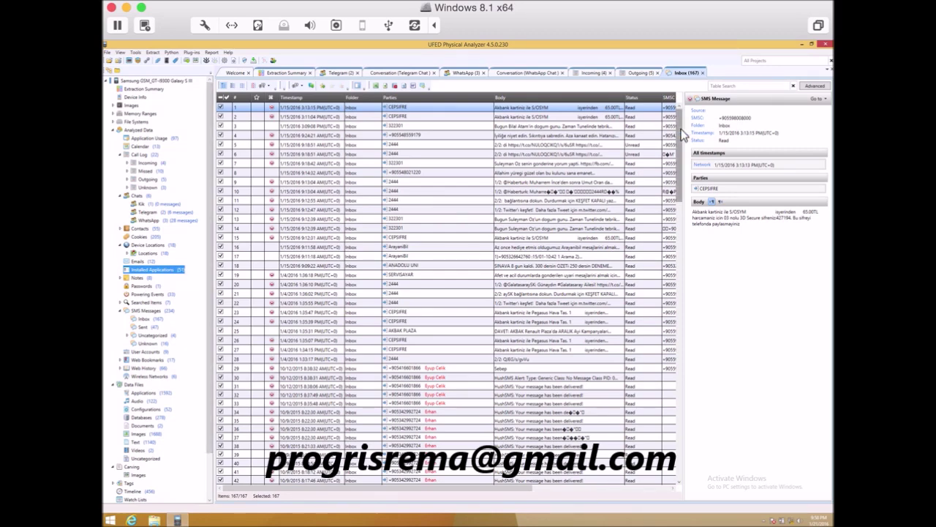
left_click_drag(680, 204, 686, 233)
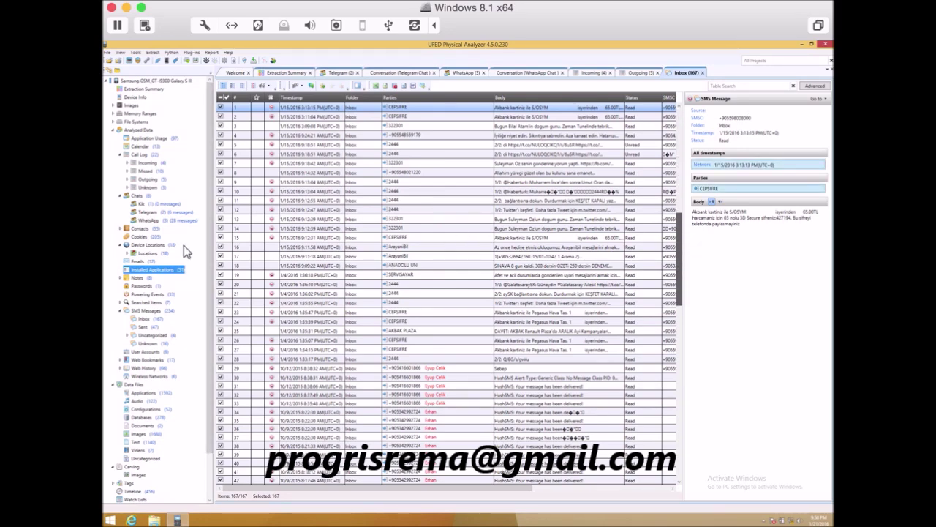
View the Google Chrome entries in the web history and slightly widen the project tree pane
left_click(122, 368)
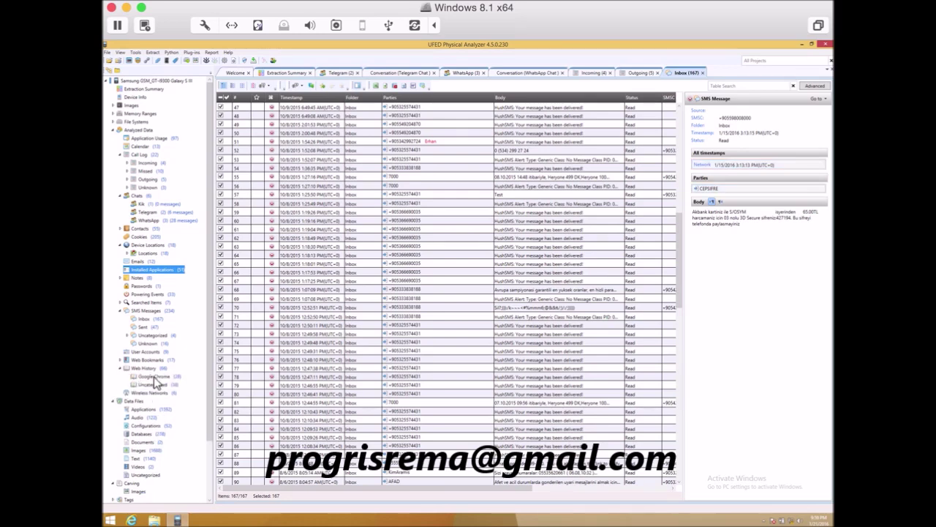
left_click(154, 376)
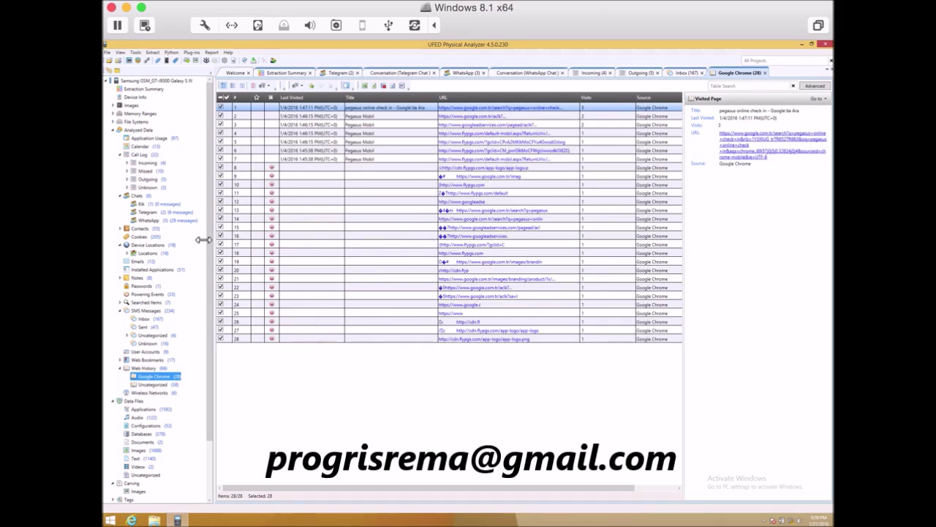
scroll(213, 310, "down", 3)
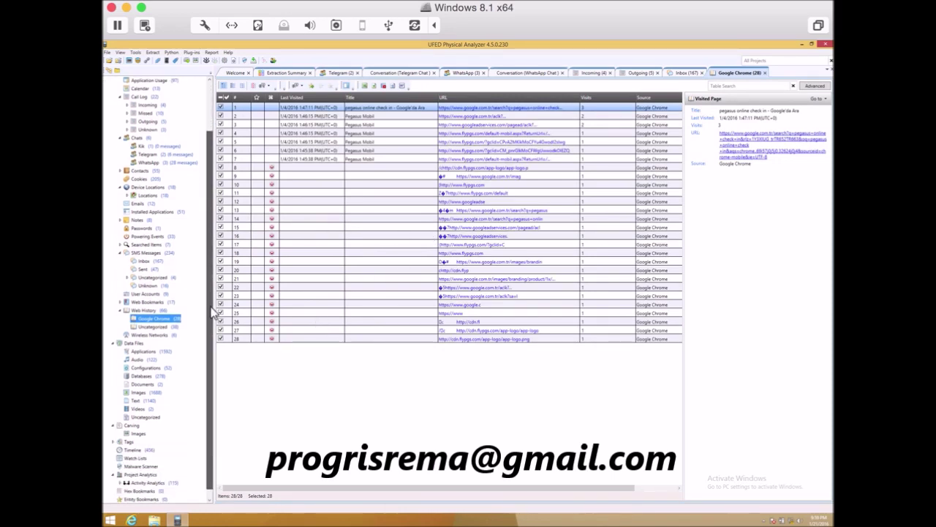
scroll(213, 310, "up", 3)
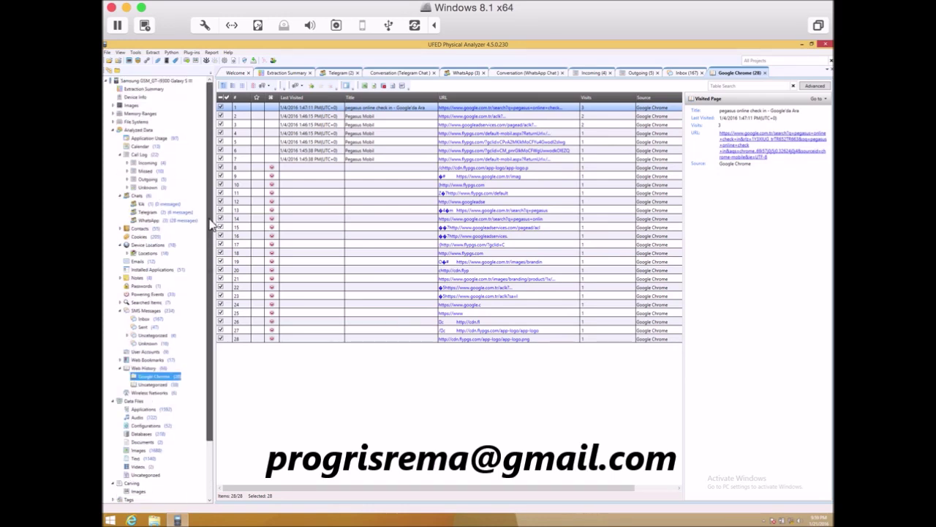
left_click_drag(215, 217, 230, 215)
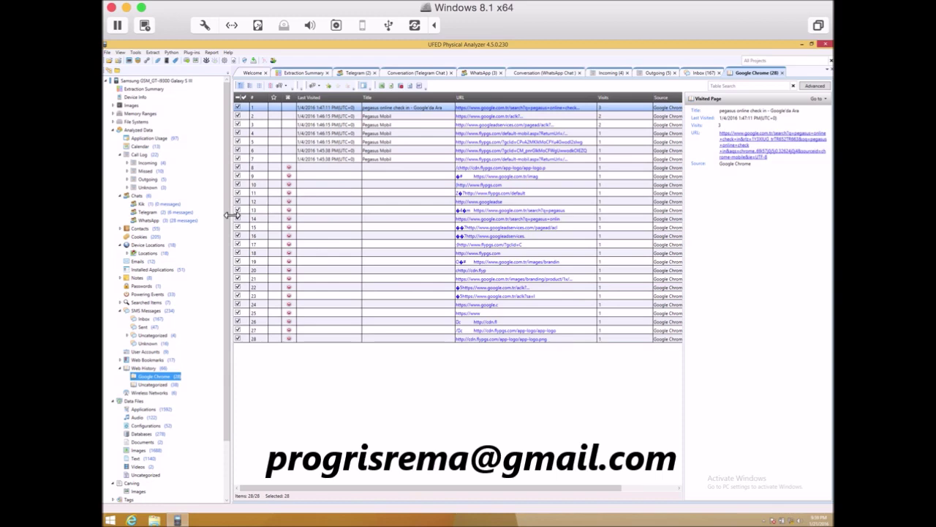